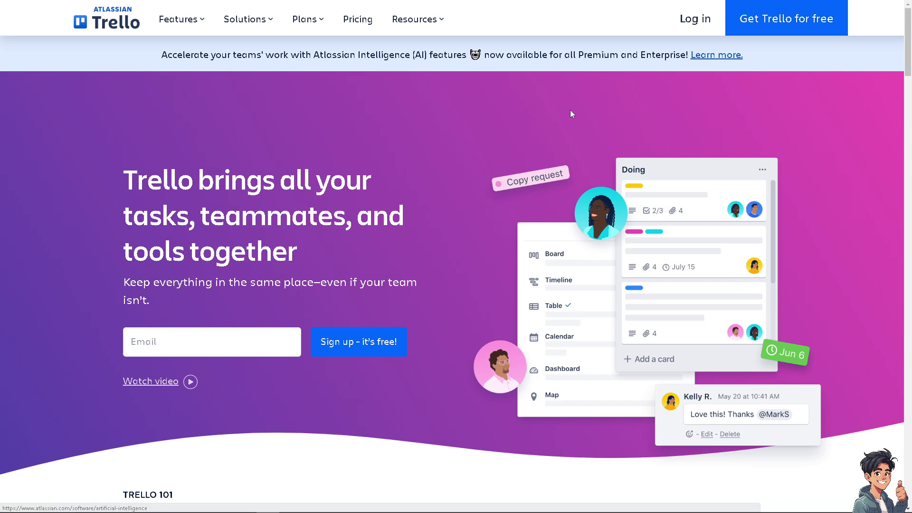
# Start a Trello account sign-up with the 'Sign up - it's free!' button on the homepage
pyautogui.click(355, 342)
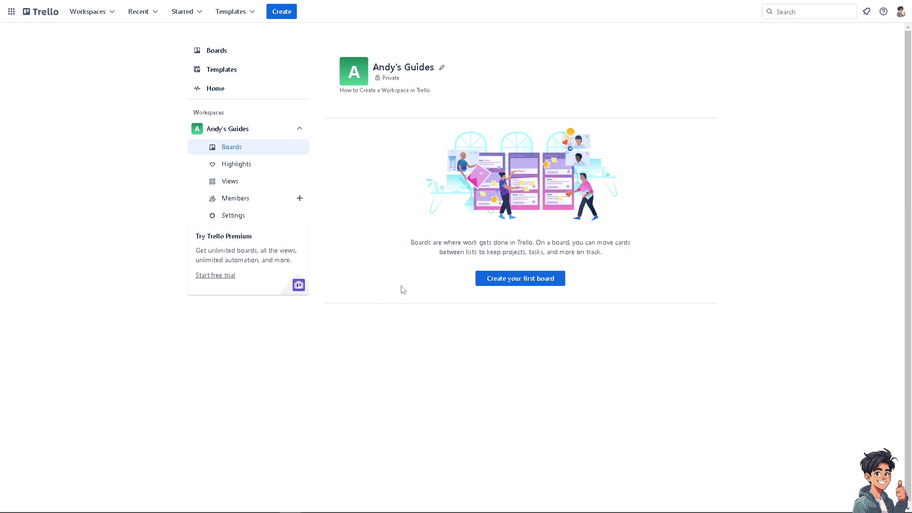
# Start the first board with the pasted title and workspace visibility, then choose Start with a template
pyautogui.click(520, 279)
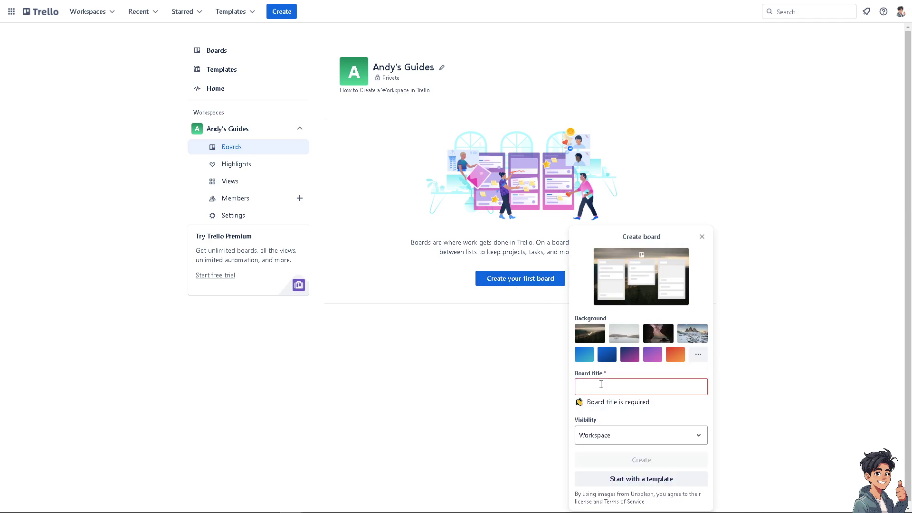
pyautogui.write('How to Export Trello Board (Exporting Data from Trello)')
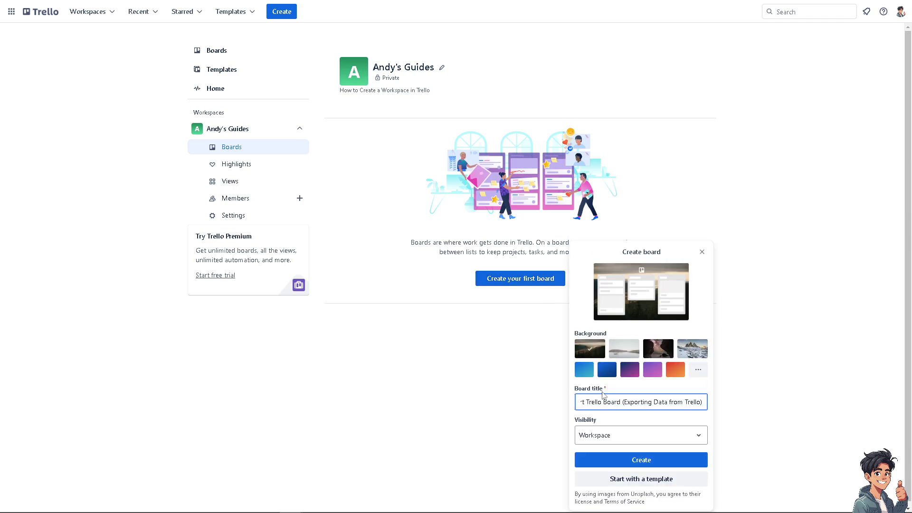
pyautogui.click(612, 441)
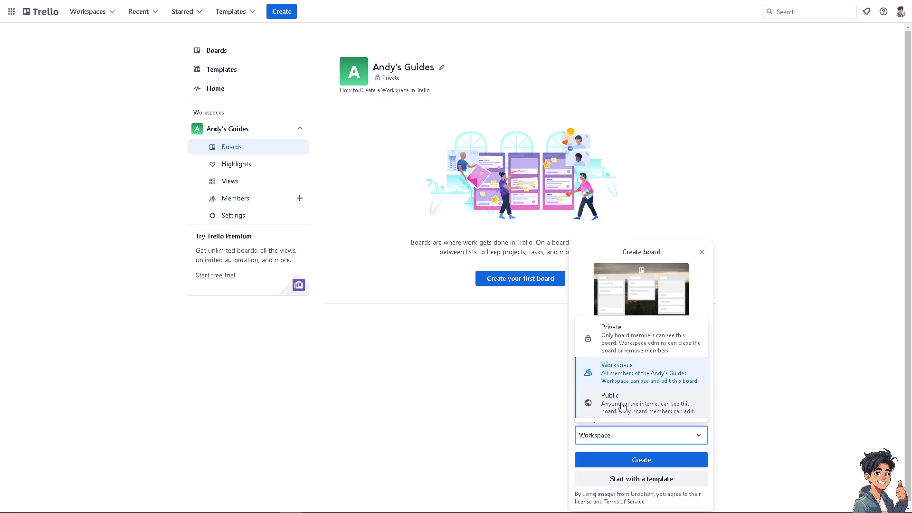
pyautogui.click(617, 484)
pyautogui.click(617, 483)
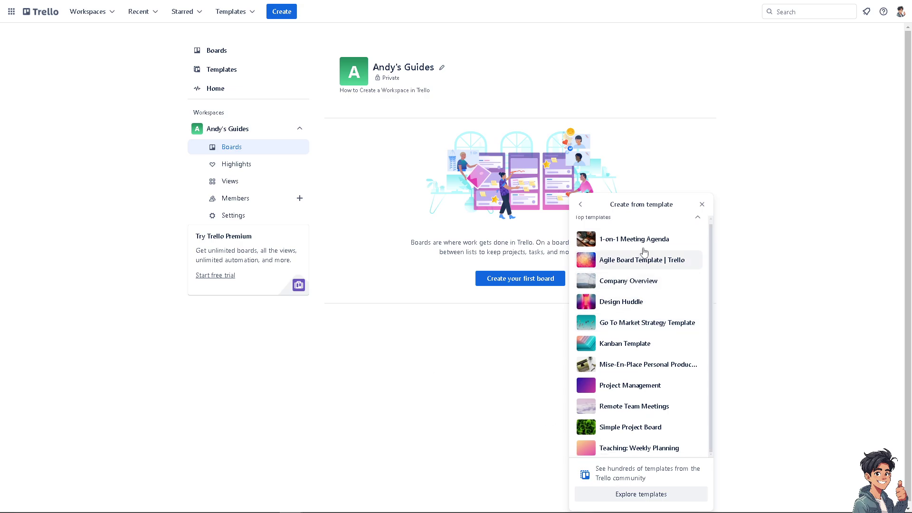
# Browse the full template gallery to the Design section and open the Design Project Template
pyautogui.click(639, 495)
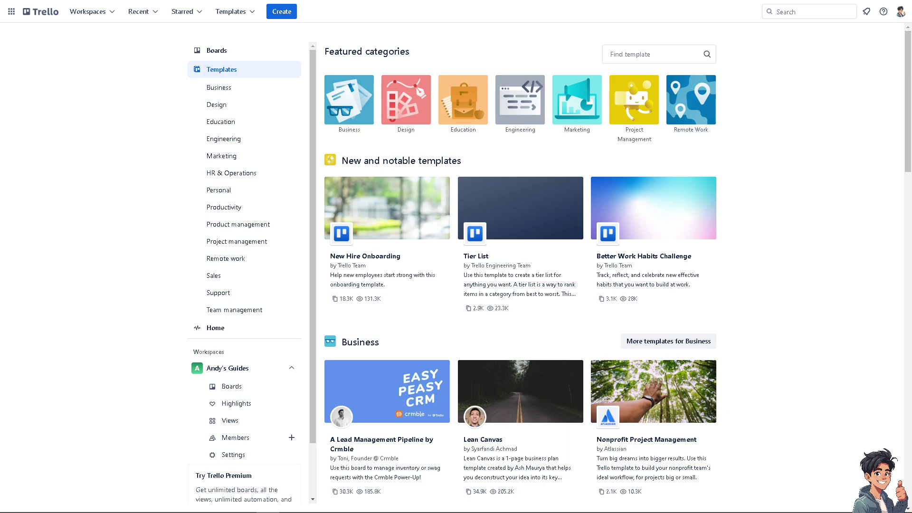
pyautogui.scroll(-3, 426, 257)
pyautogui.scroll(-5, 426, 257)
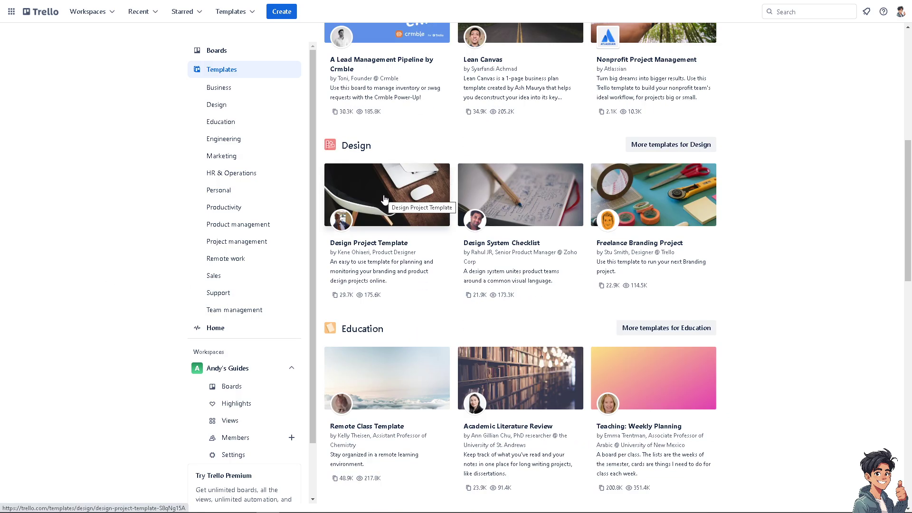
pyautogui.scroll(-10, 385, 200)
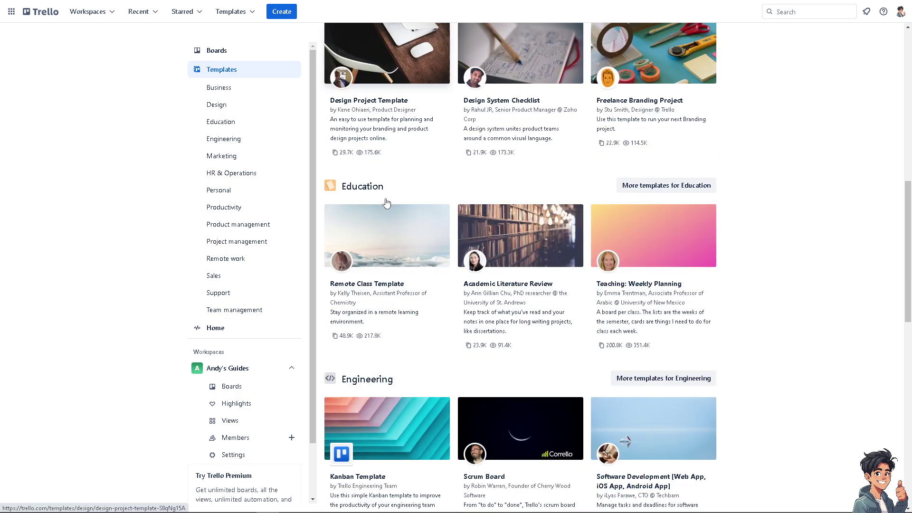
pyautogui.scroll(8, 385, 200)
pyautogui.scroll(4, 380, 199)
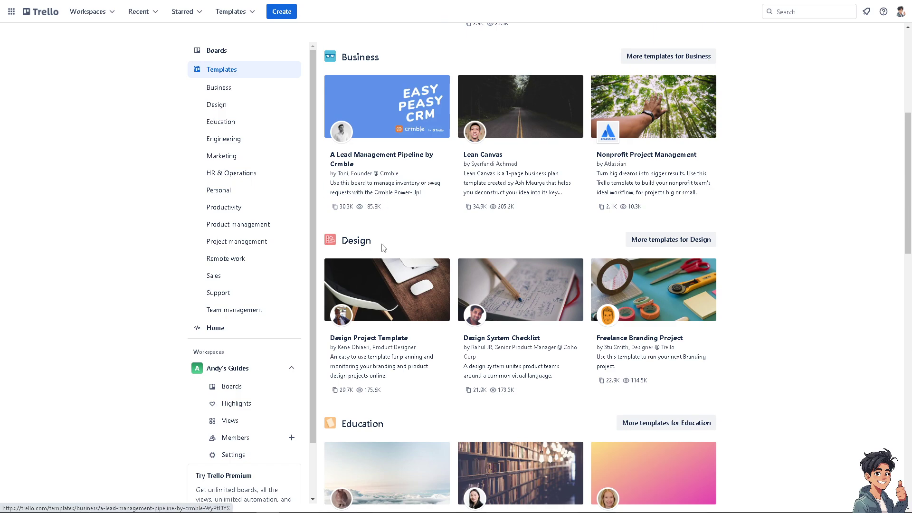
pyautogui.click(379, 245)
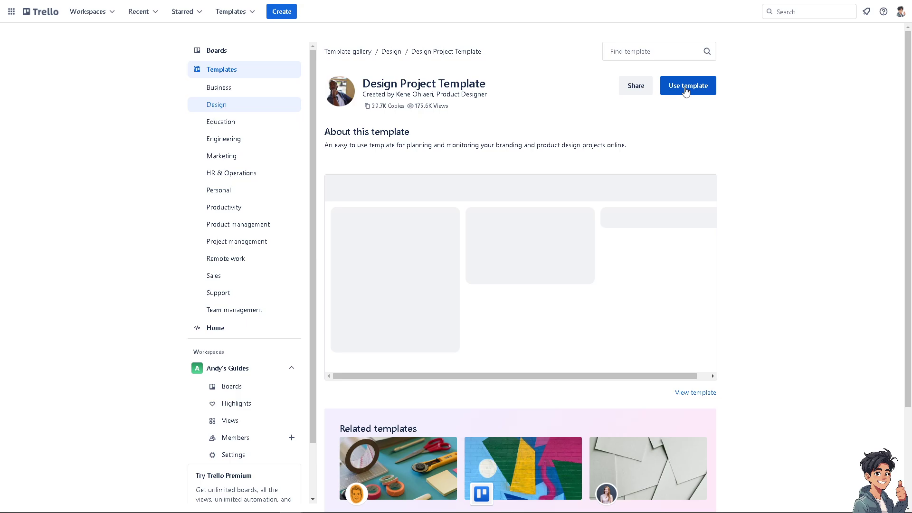
# Create the board 'How to Export Trello Board (Exporting Data from Trello)' from this template
pyautogui.click(685, 92)
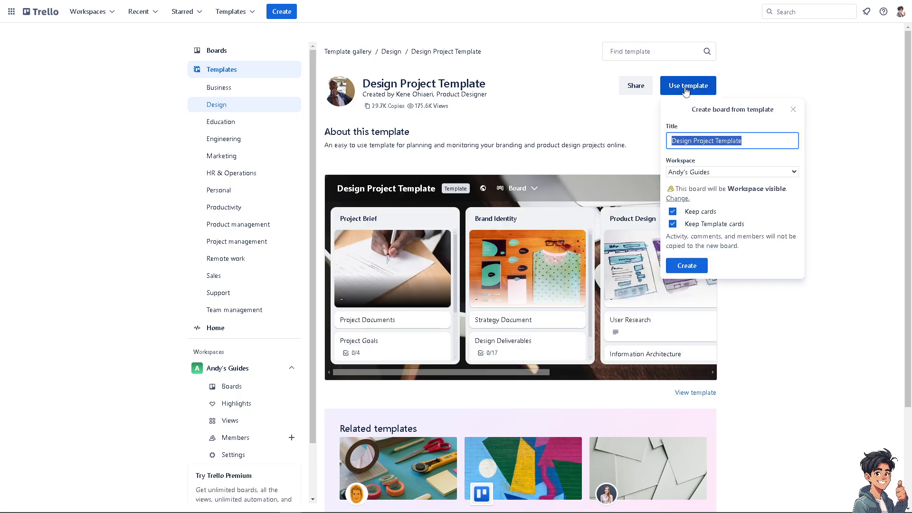
pyautogui.hotkey('ctrl', 'v')
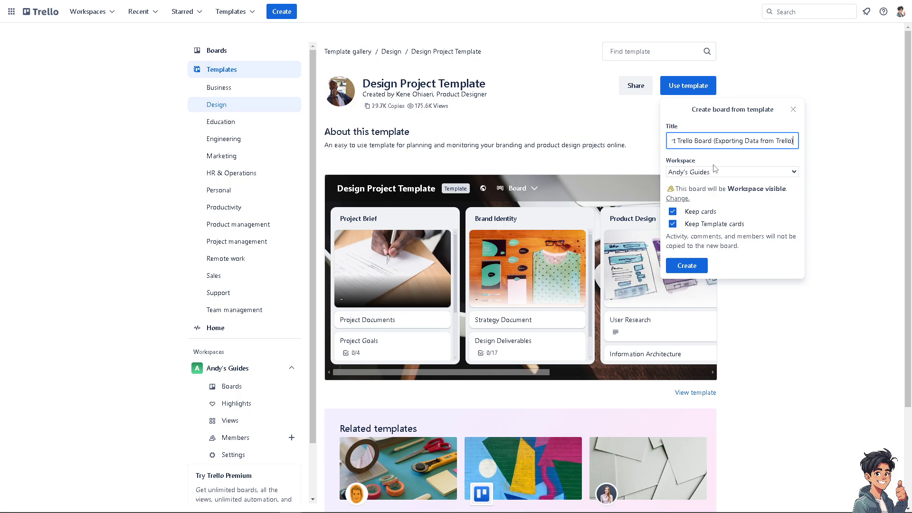
pyautogui.click(693, 269)
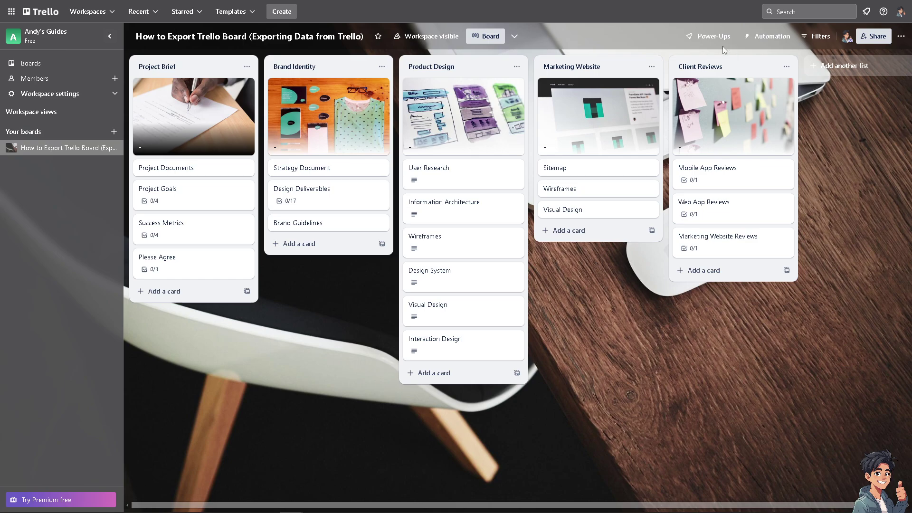
# Search the Power-Ups catalogue for 'board ex' and open Board Export (Excel, CSV, PDF, Image)
pyautogui.click(709, 38)
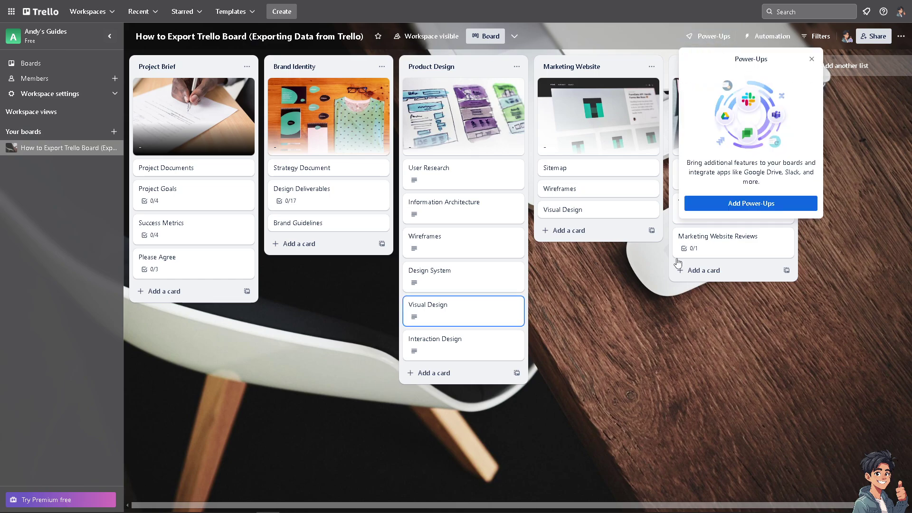
pyautogui.click(737, 205)
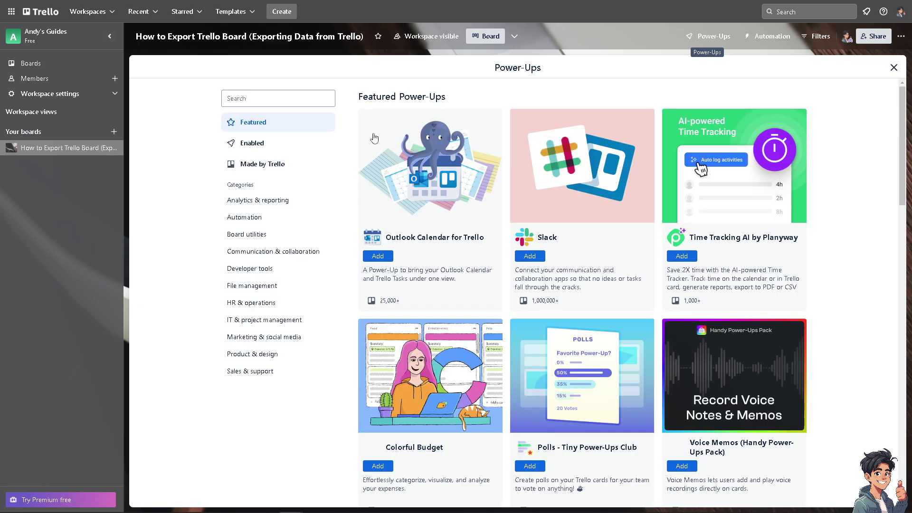
pyautogui.click(296, 99)
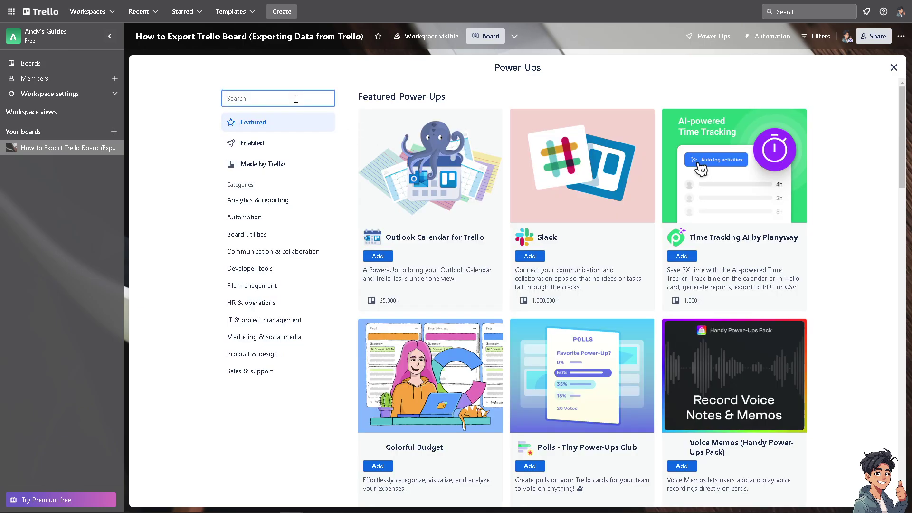
pyautogui.write('b')
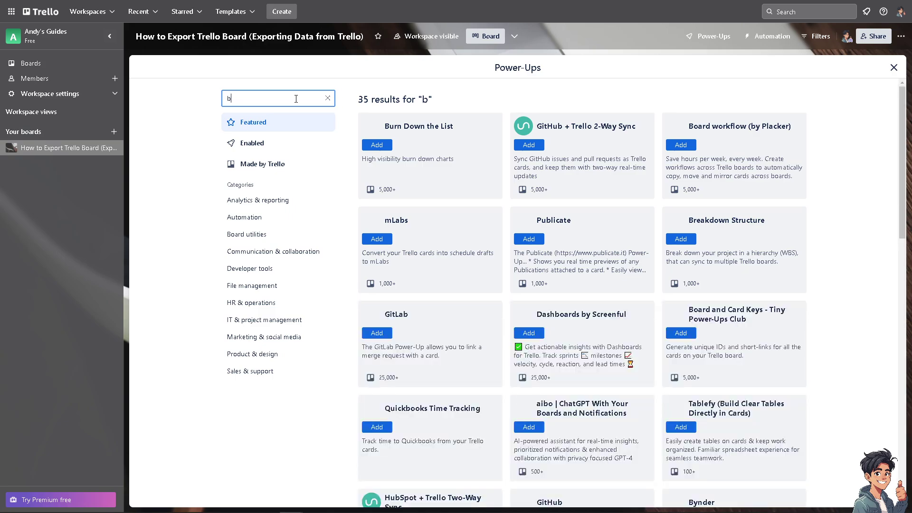
pyautogui.write('oard ex')
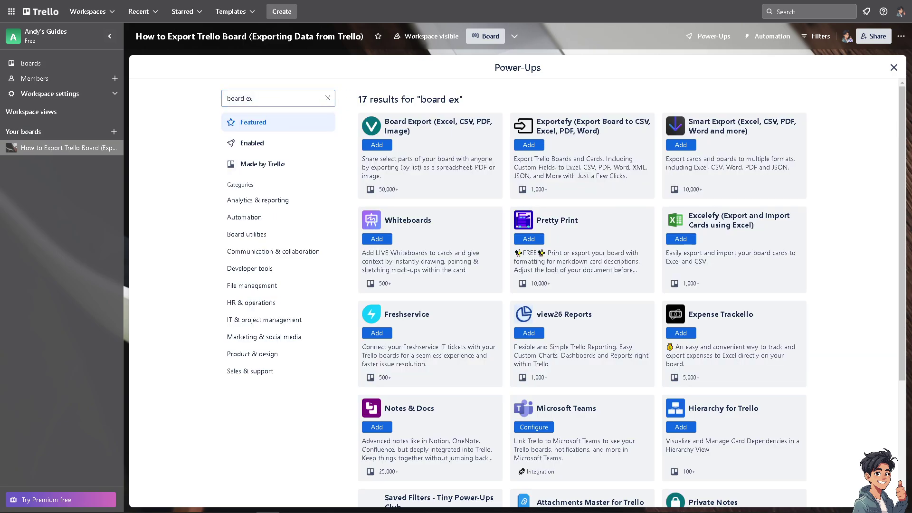
pyautogui.click(376, 147)
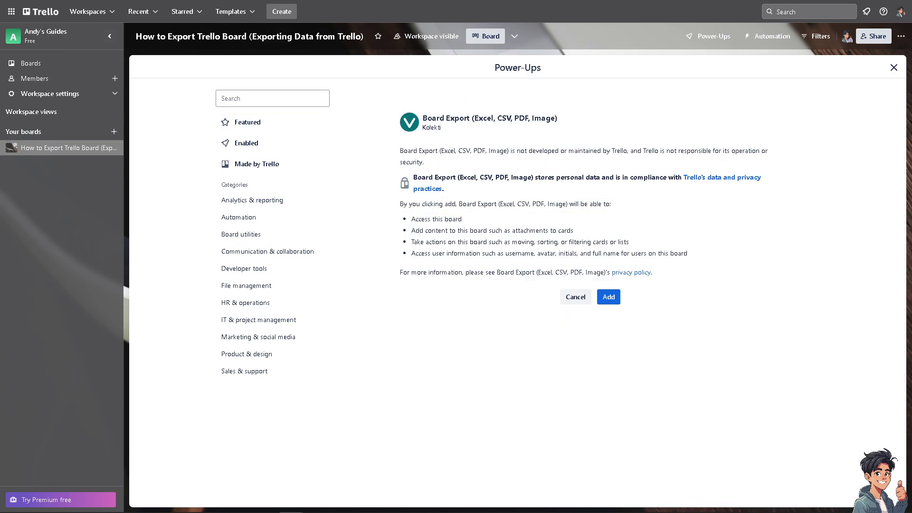
# Add Board Export to the board, sign in with Trello and allow it account access
pyautogui.click(610, 302)
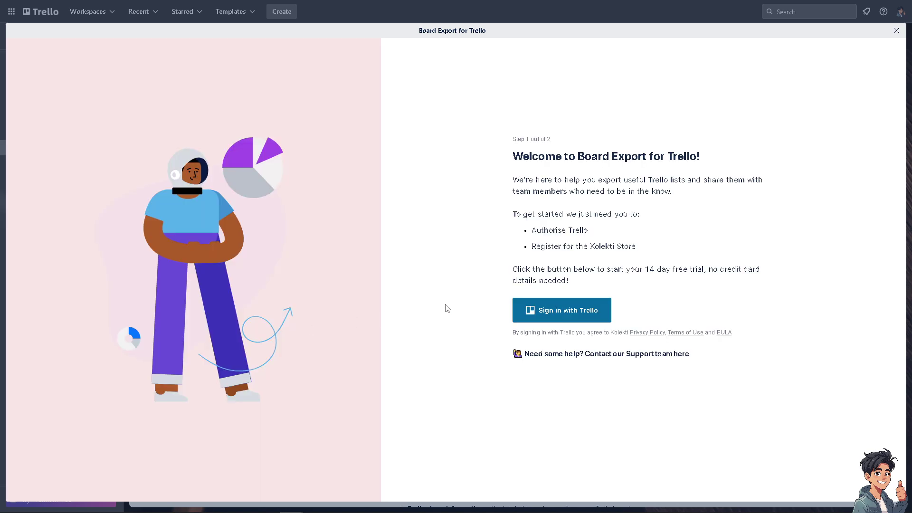
pyautogui.click(568, 310)
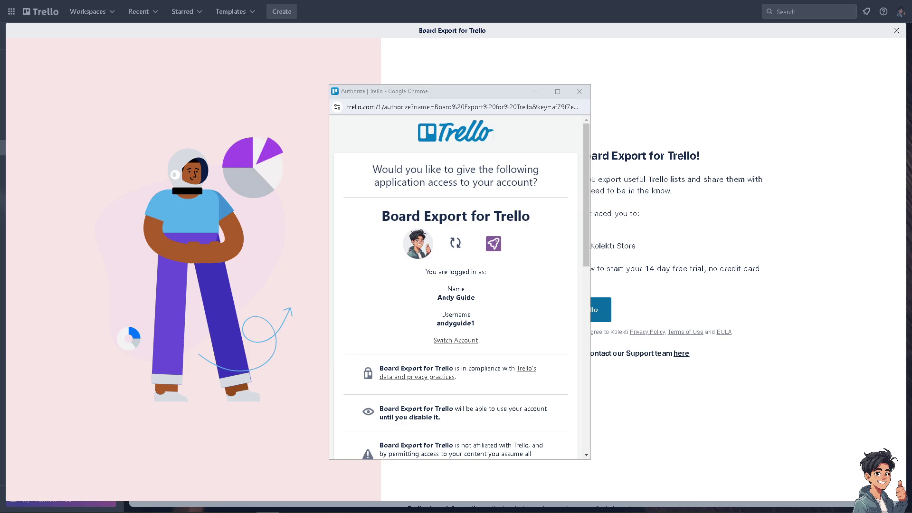
pyautogui.scroll(-7, 447, 271)
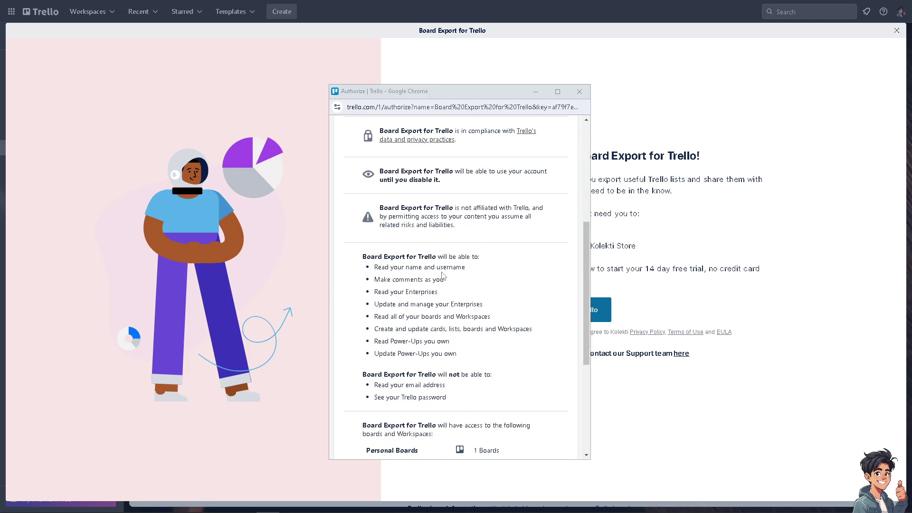
pyautogui.scroll(-1, 475, 323)
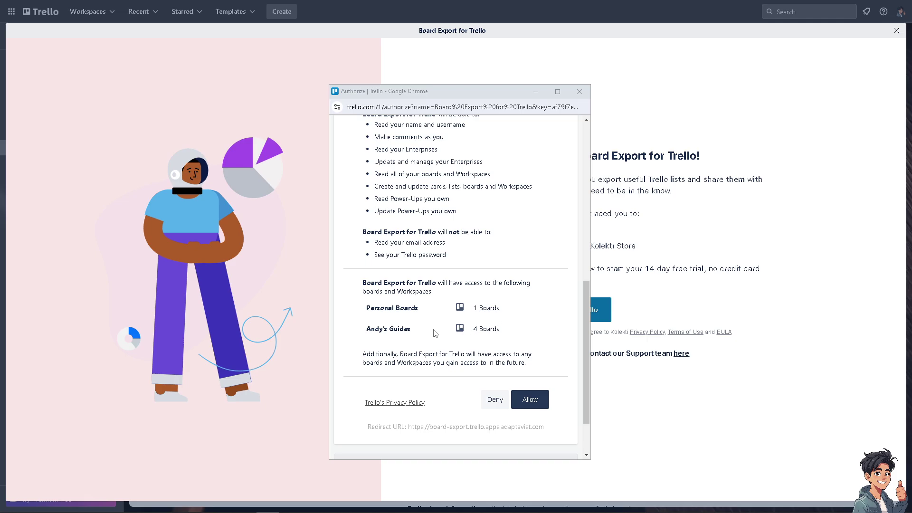
pyautogui.click(532, 399)
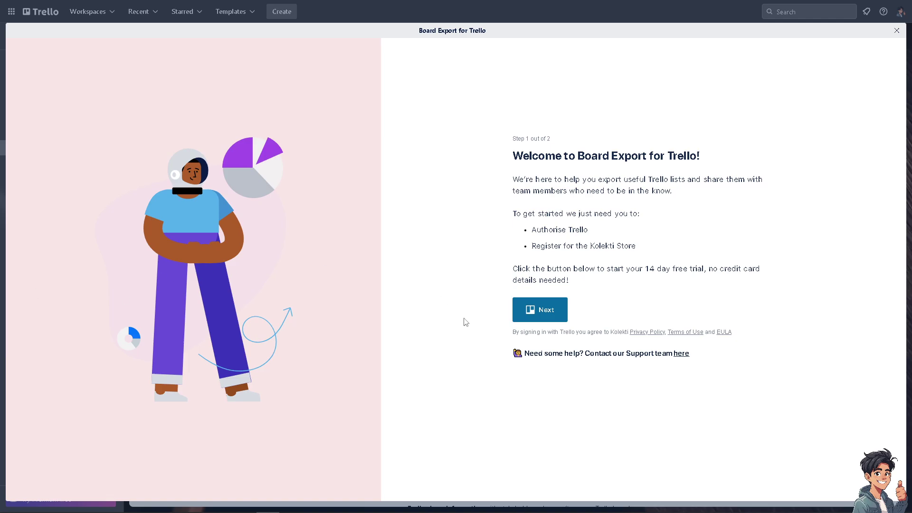
# Finish Board Export onboarding, opting in to tips emails with 'Count me in'
pyautogui.click(547, 311)
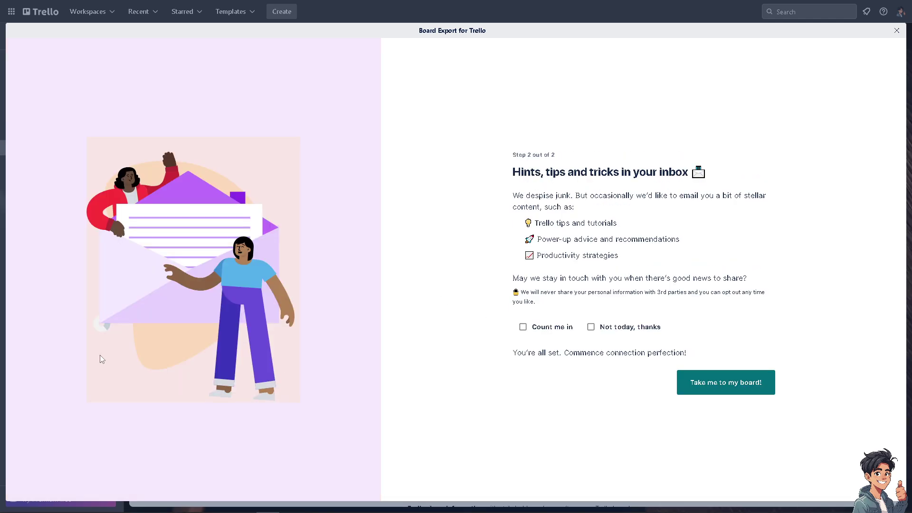
pyautogui.click(719, 386)
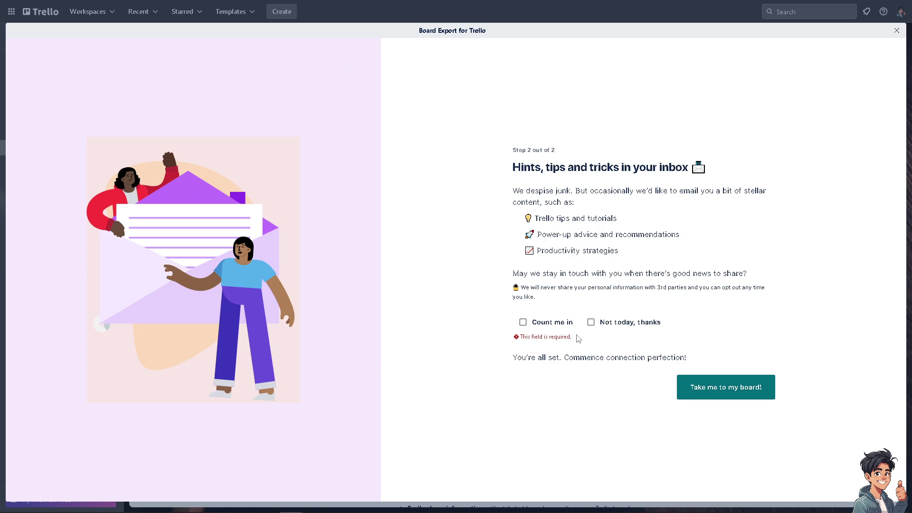
pyautogui.click(526, 324)
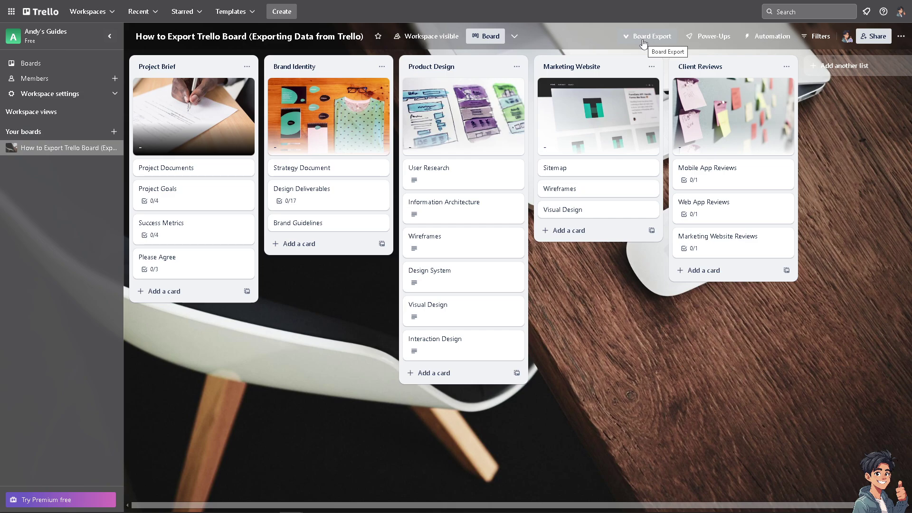
# Open Board Export, select all five lists, and choose Export Lists
pyautogui.click(631, 38)
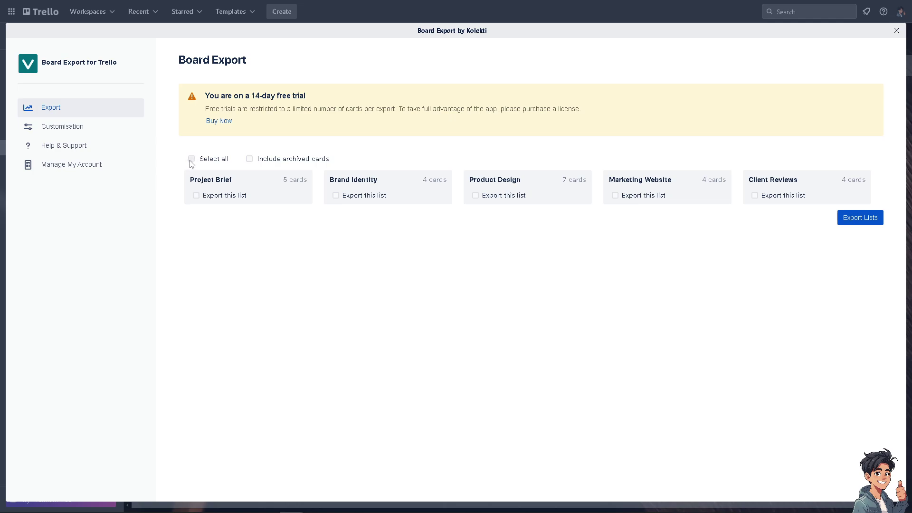
pyautogui.click(192, 160)
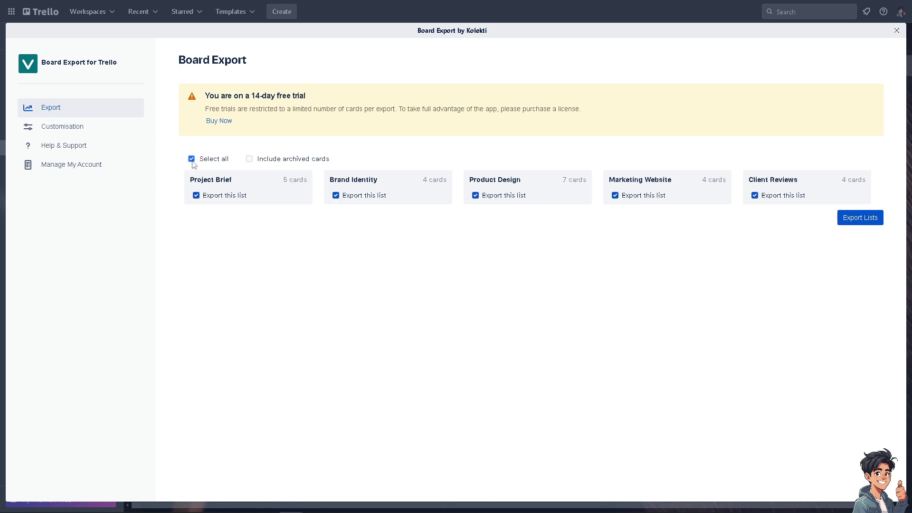
pyautogui.click(867, 222)
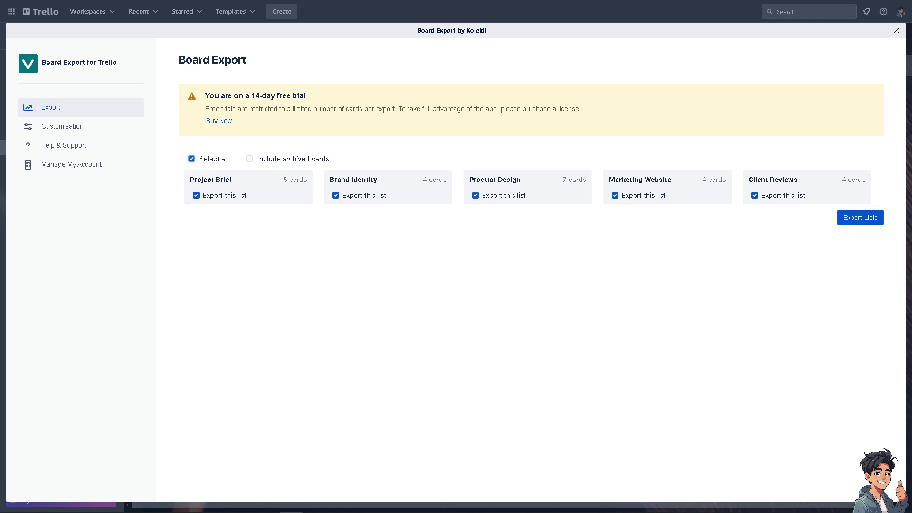
# Open Export Preferences and review the Fields list (Board Name, List Name, Card Name) without changes
pyautogui.click(861, 224)
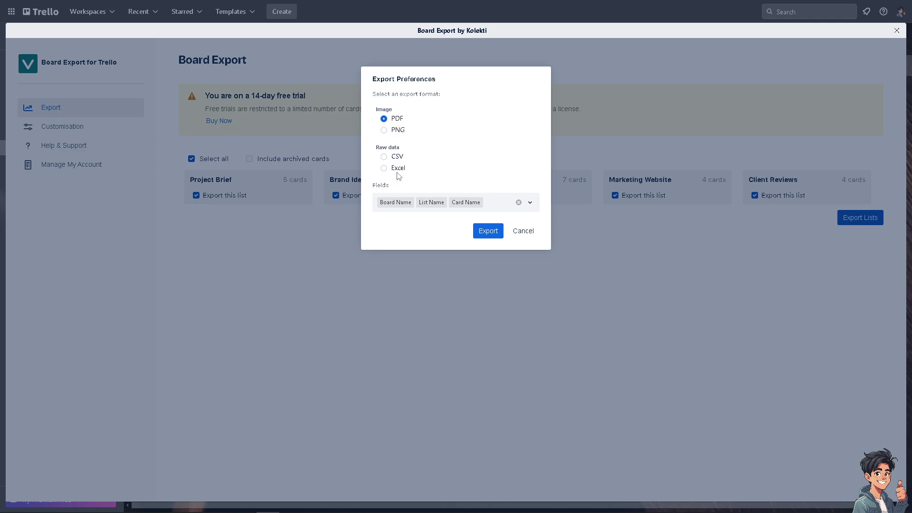
pyautogui.click(530, 204)
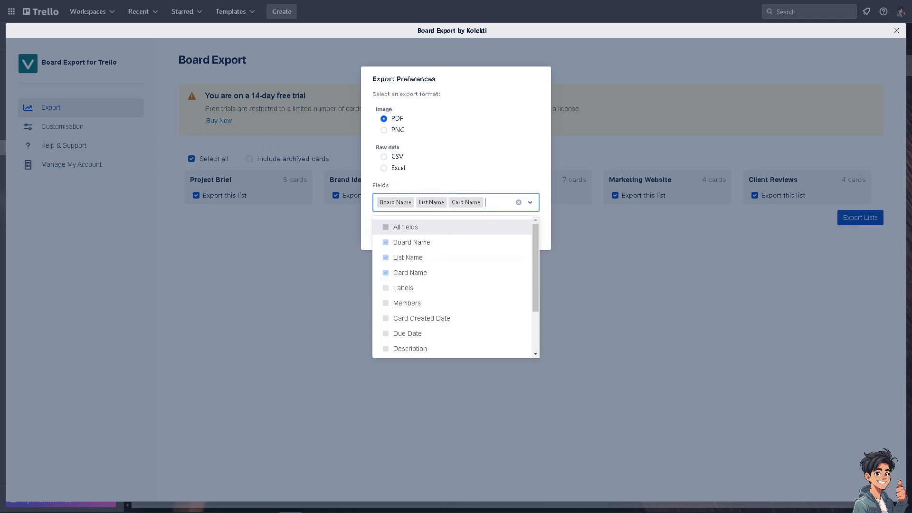
pyautogui.press('Escape')
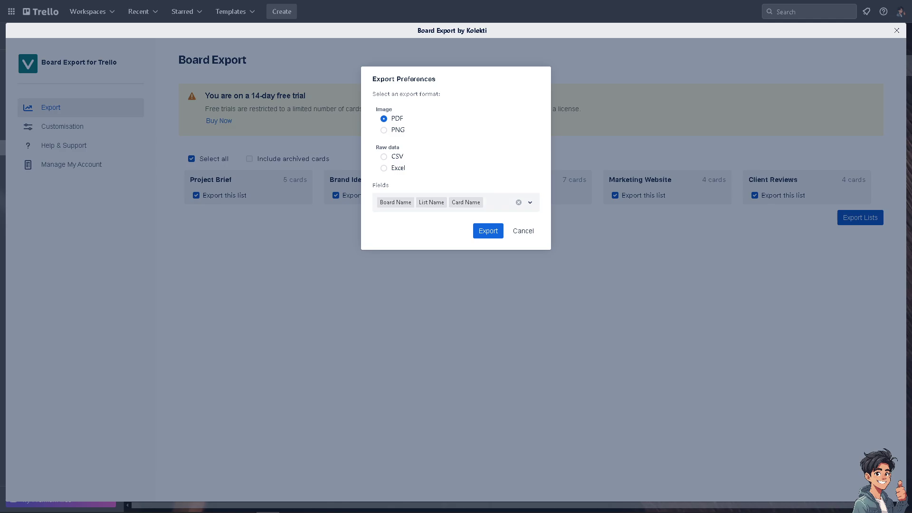